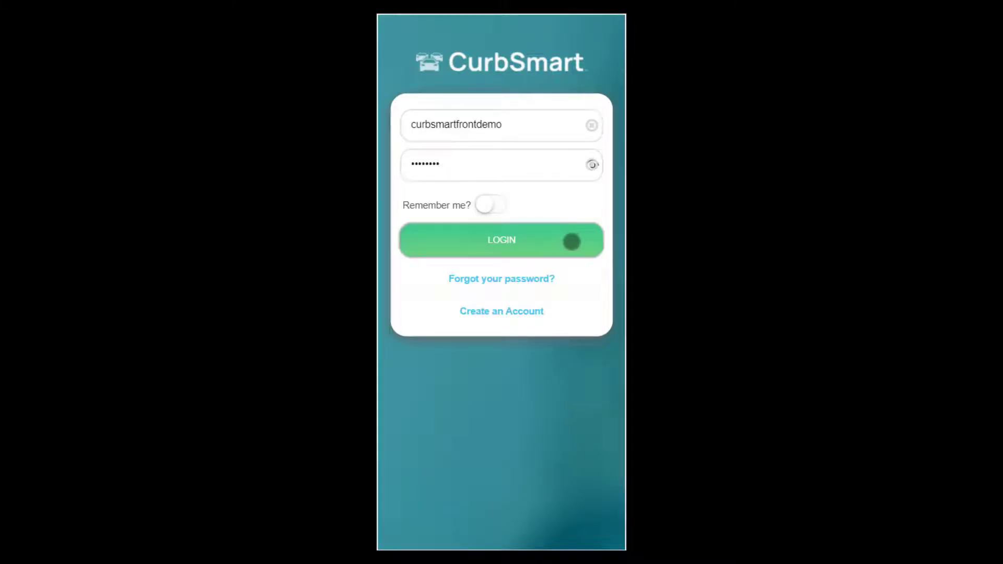
Sign in with the demo credentials to reach the Quick Entry screen
left_click(535, 241)
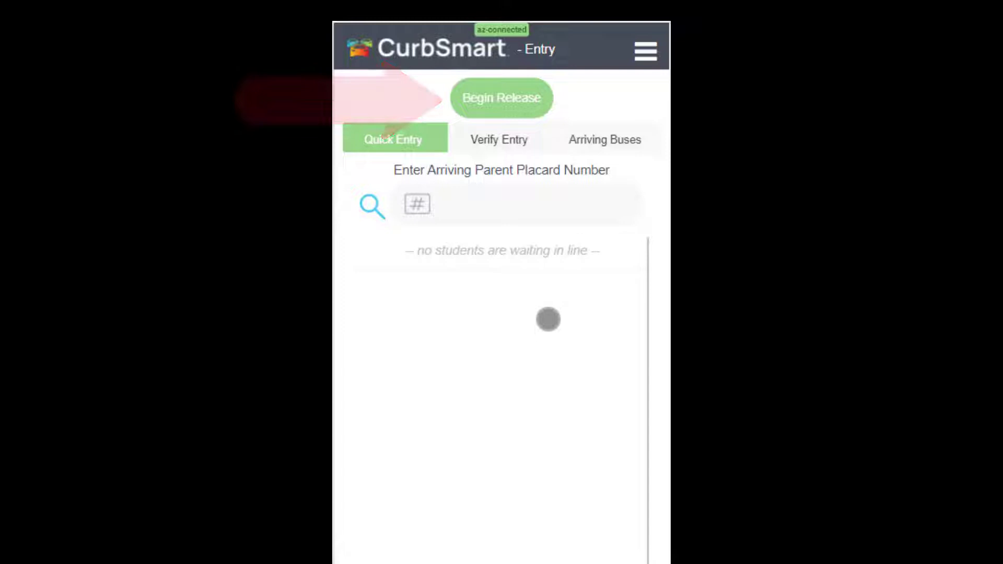
Begin the dismissal release from the top of the Entry screen
left_click(514, 102)
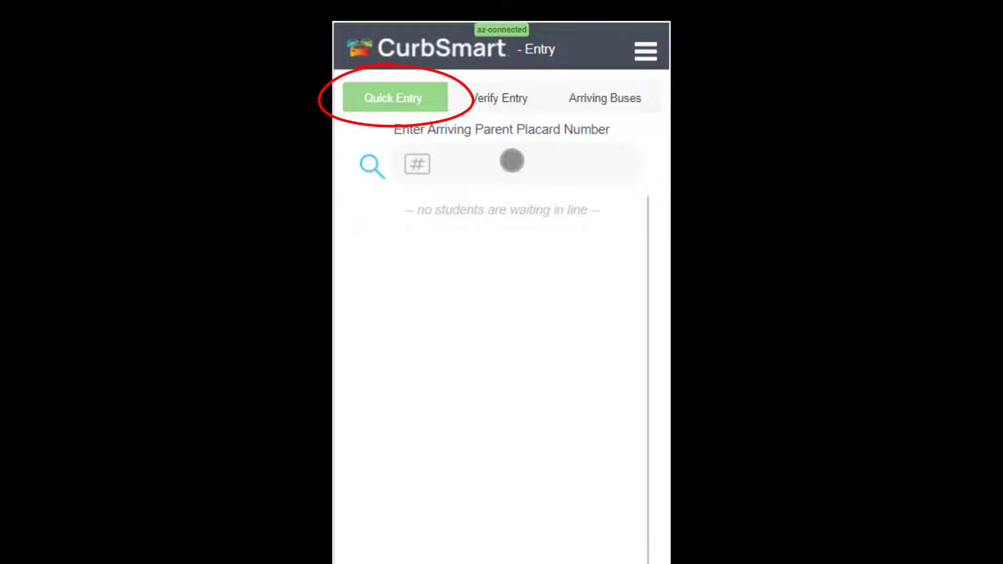
Enter placards 102 and 103 on the Quick Entry keypad to queue two students
left_click(512, 161)
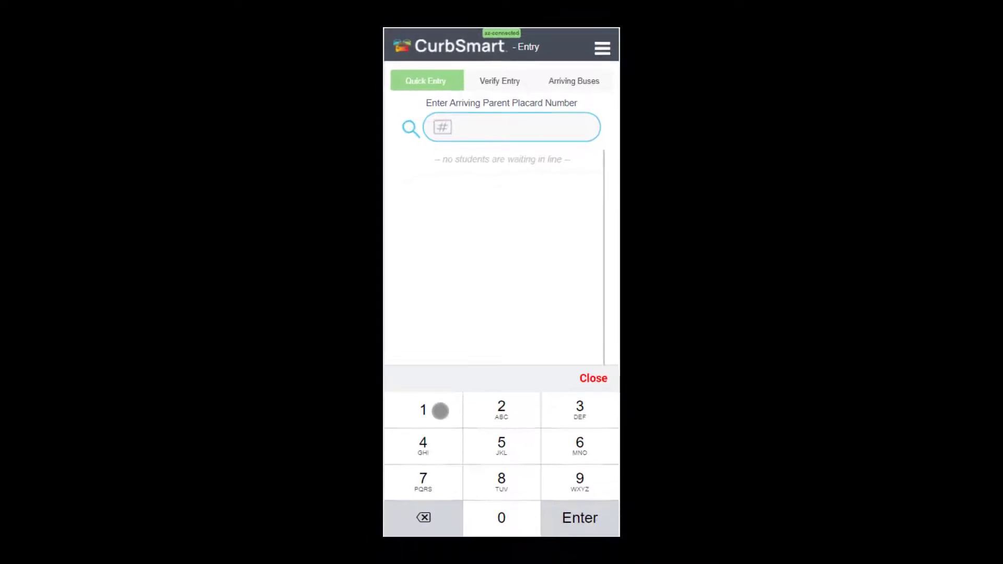
left_click(440, 411)
left_click(514, 517)
left_click(500, 421)
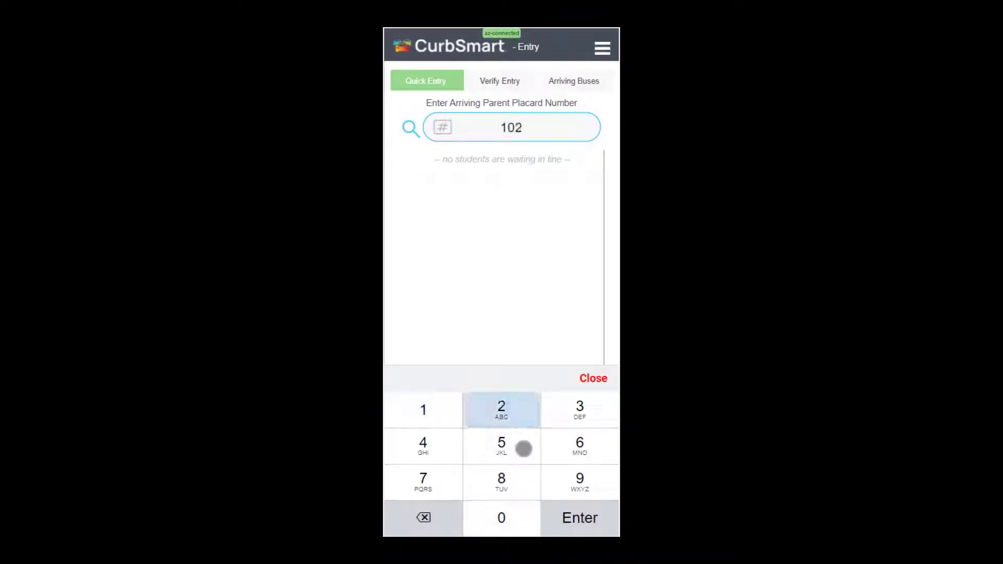
left_click(578, 518)
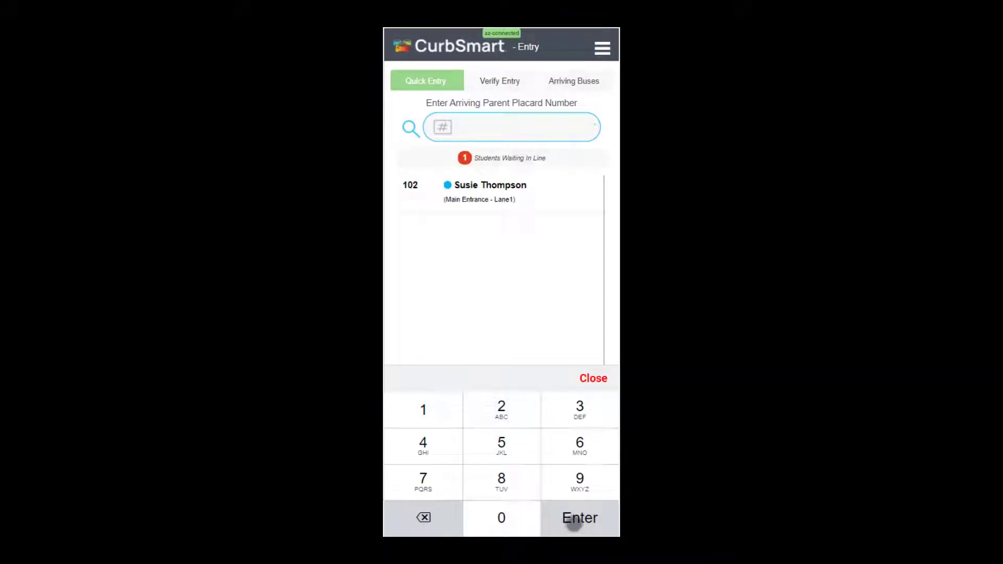
left_click(434, 412)
left_click(510, 519)
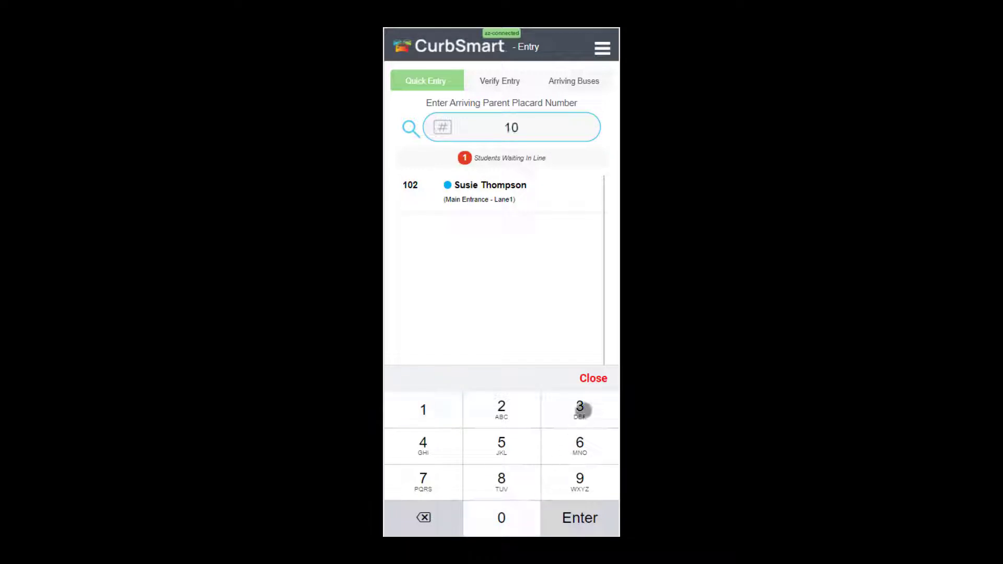
left_click(581, 410)
left_click(580, 518)
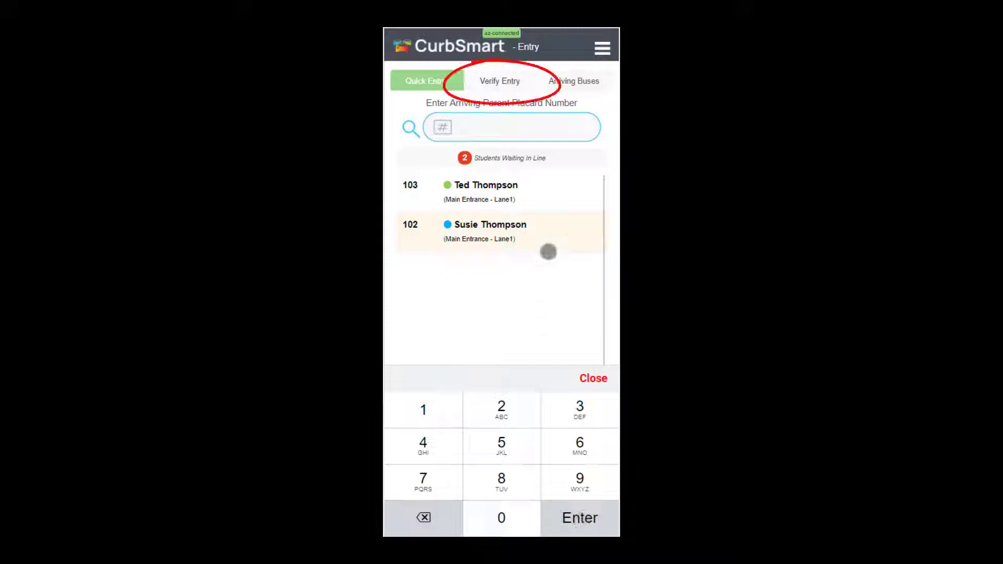
Load placard 108 in Verify Entry
left_click(510, 80)
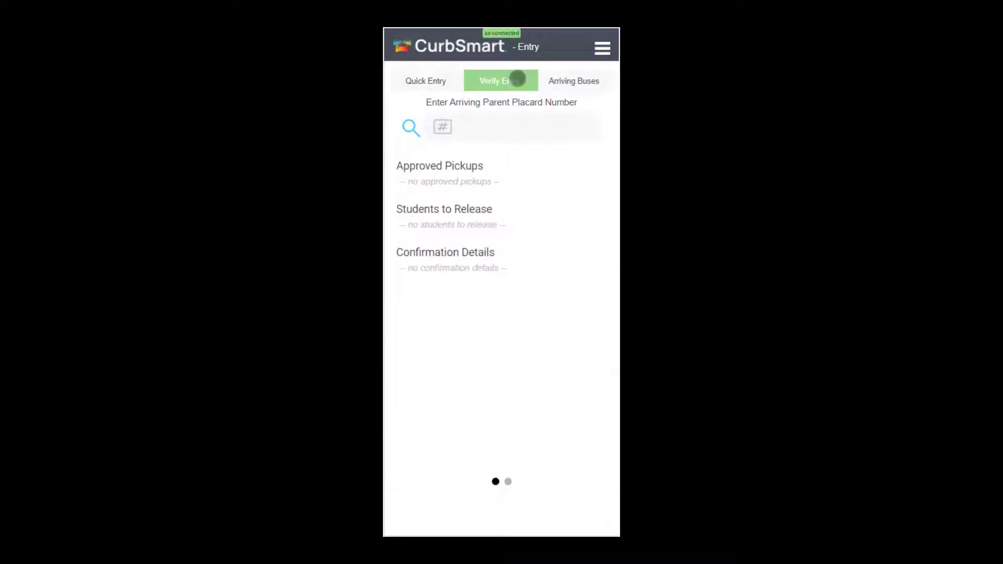
left_click(505, 125)
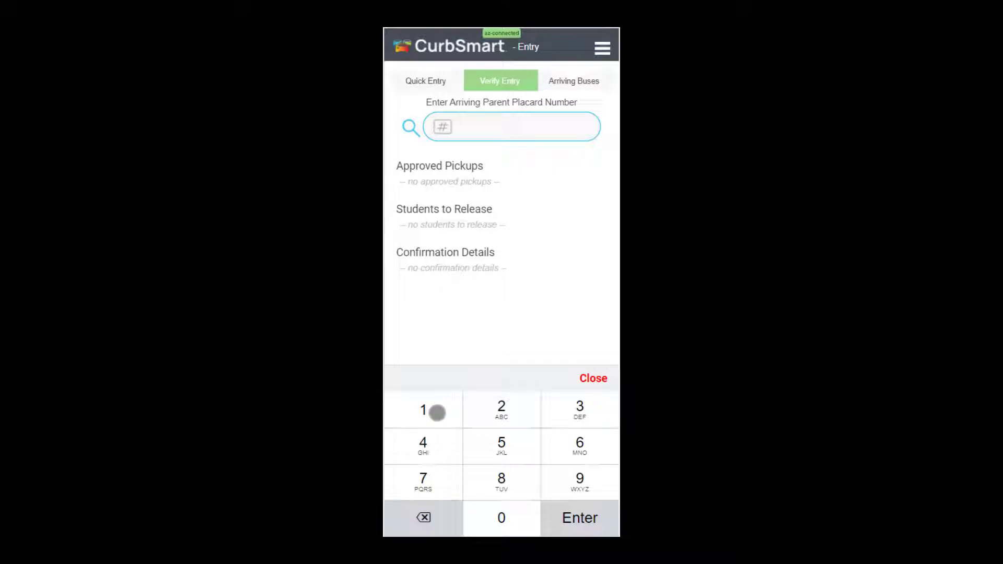
left_click(438, 413)
left_click(501, 517)
left_click(502, 481)
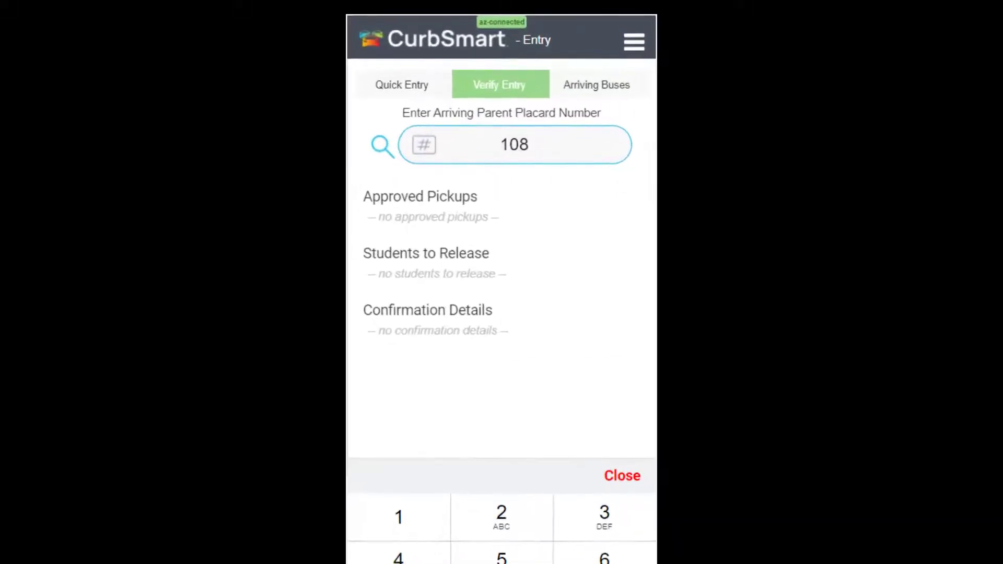
left_click(627, 477)
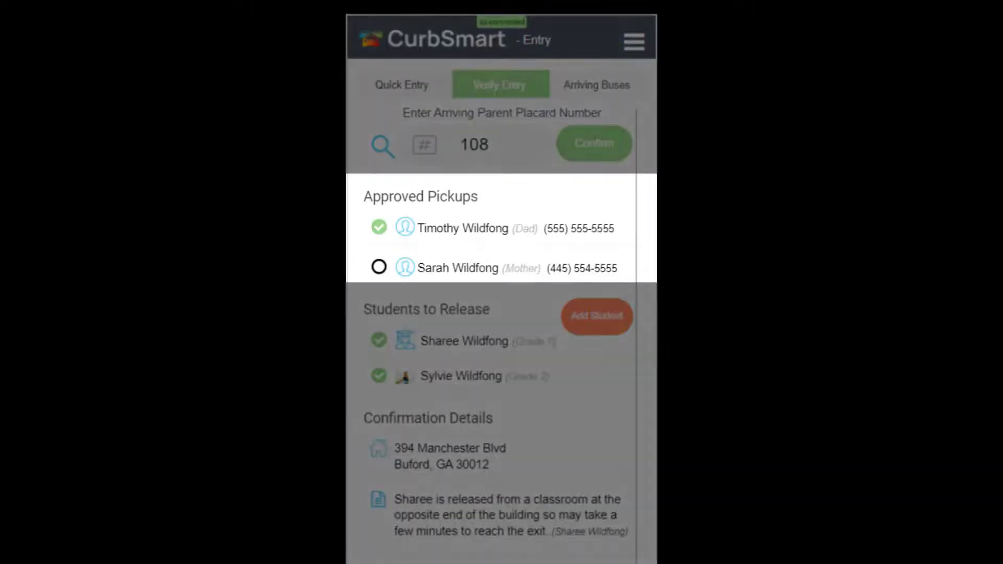
Choose the mother as pickup and keep both students ticked for release
left_click(380, 265)
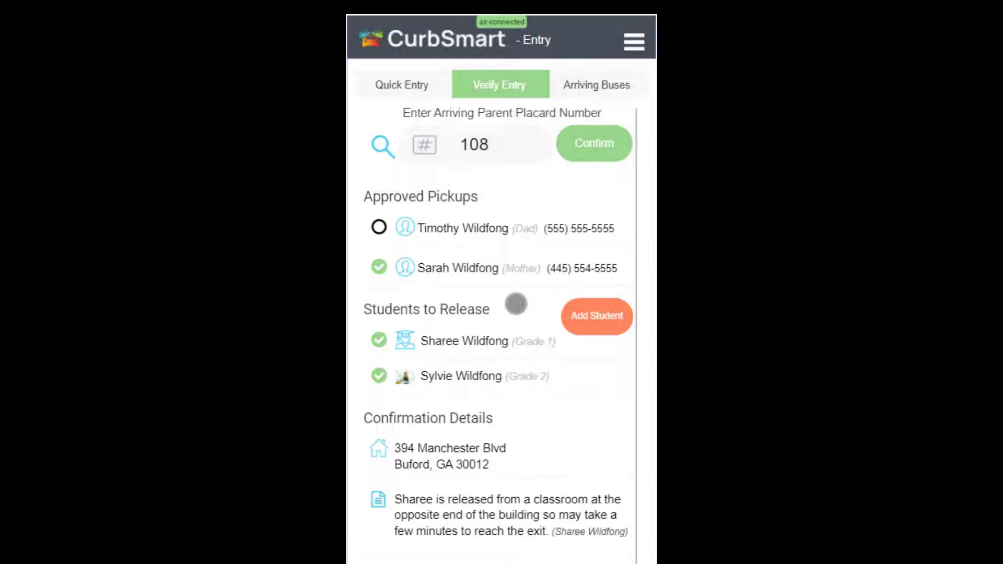
left_click_drag(516, 304, 516, 236)
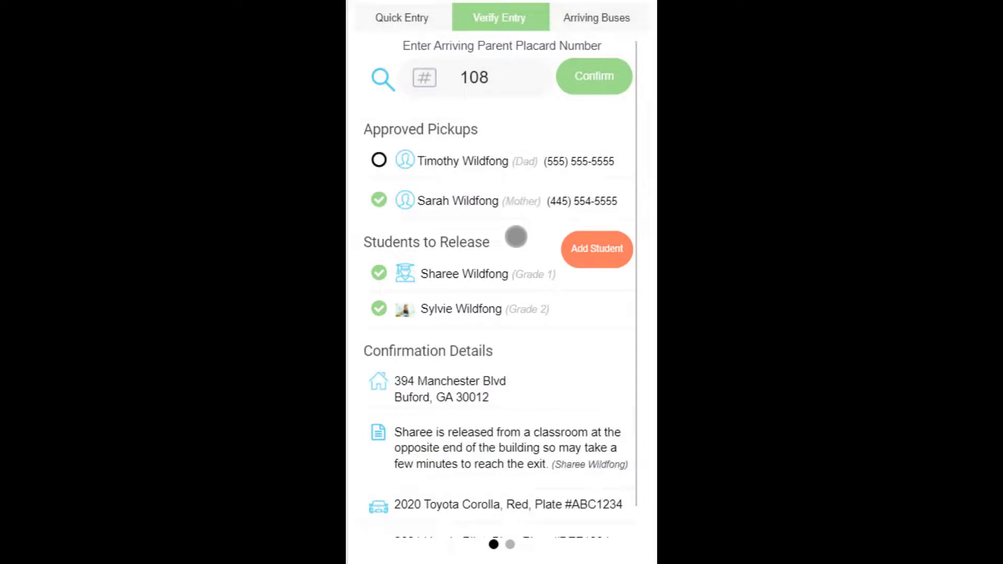
left_click(379, 309)
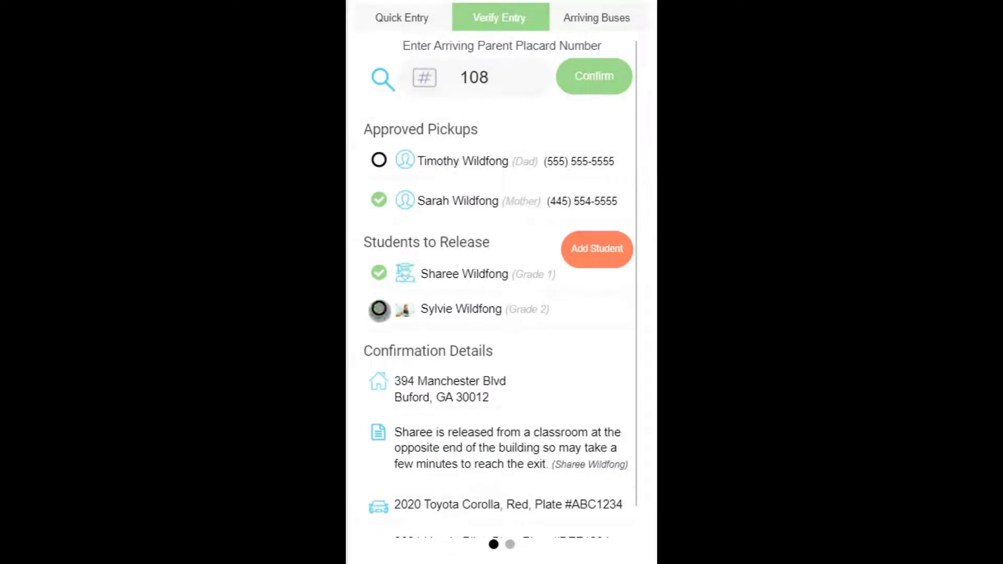
left_click(379, 309)
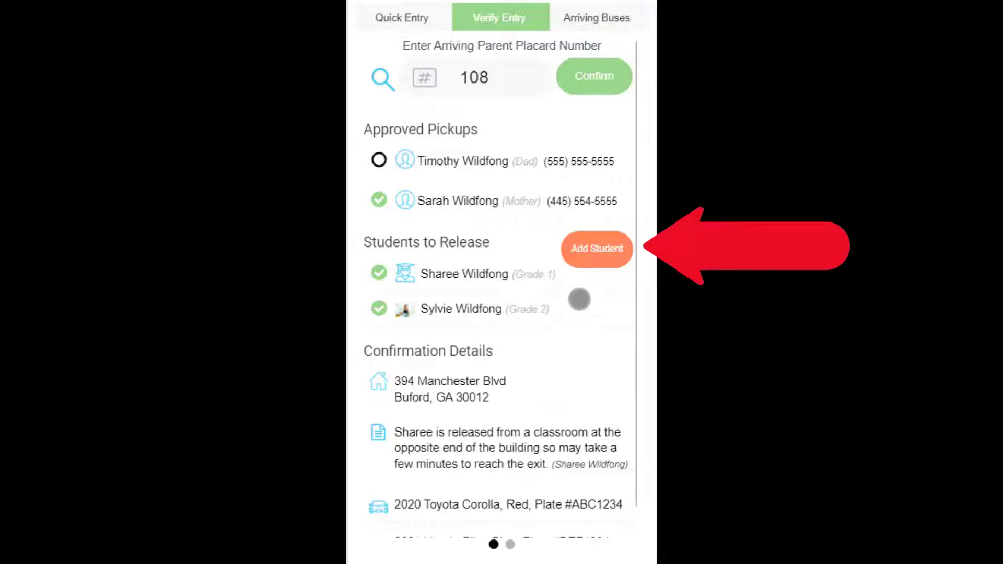
Search for 'sama' and add the matching Grade 1 student to placard 108's release
left_click(586, 249)
left_click(505, 168)
type("sama")
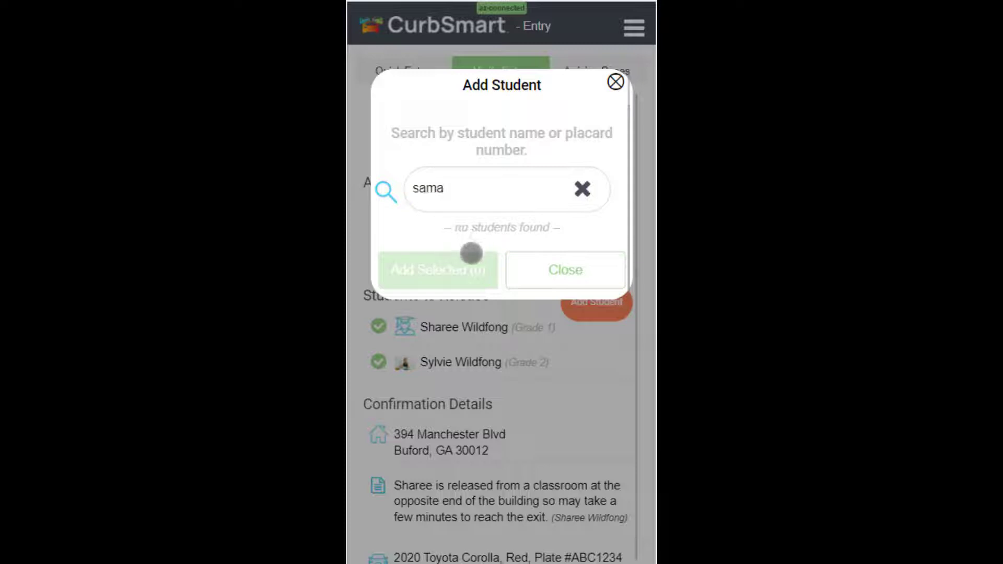
left_click(491, 189)
key("Return")
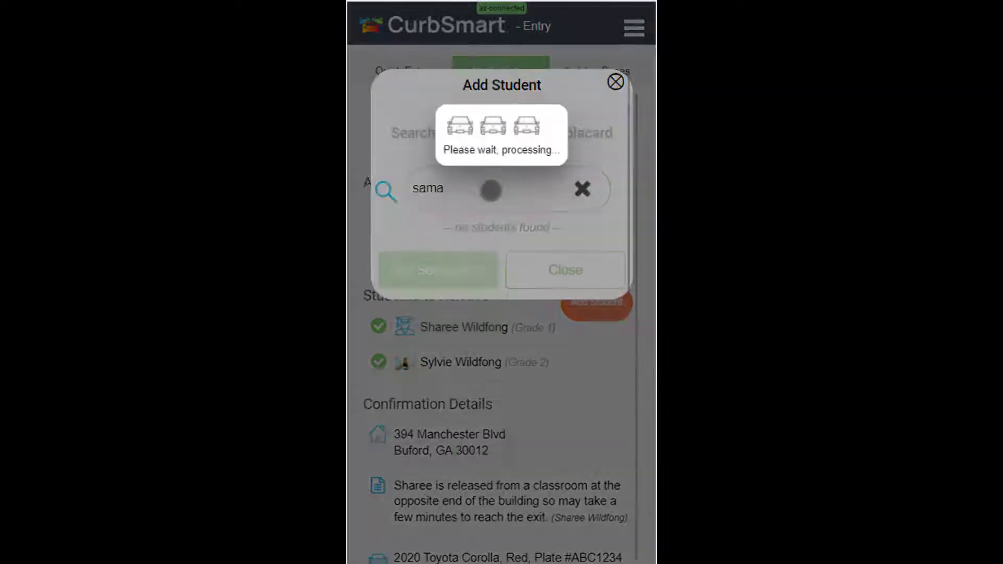
left_click(386, 265)
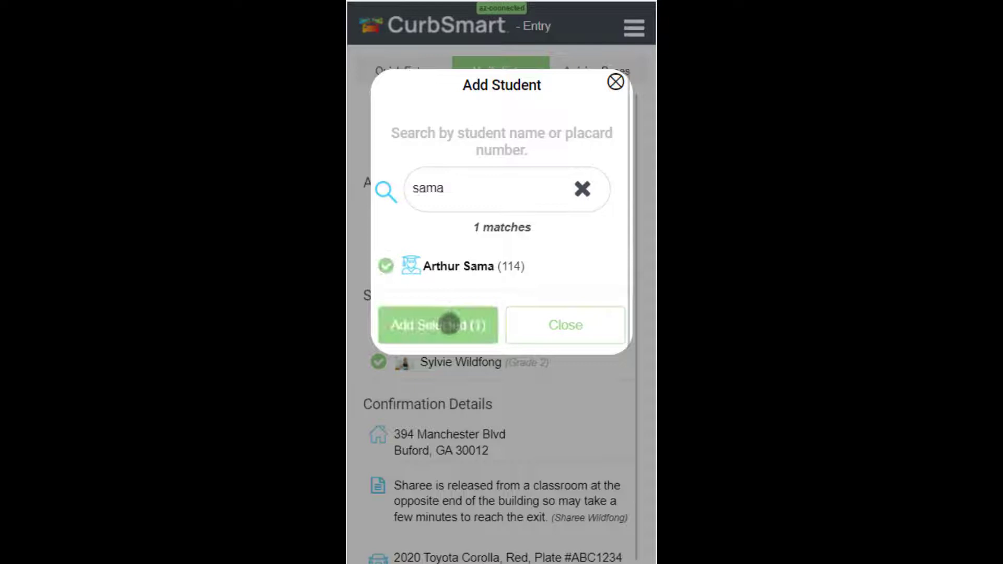
left_click(450, 324)
left_click(442, 264)
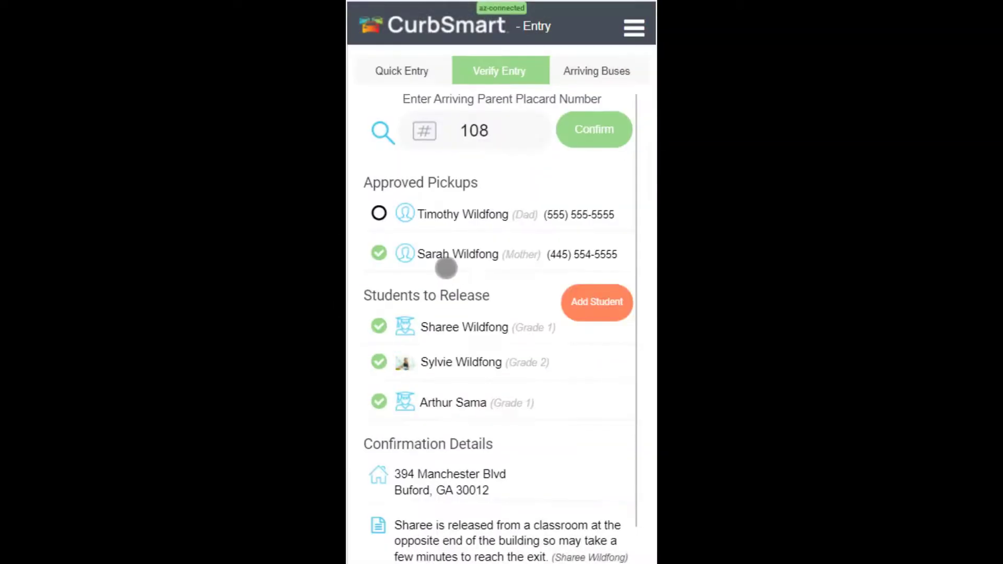
Scroll through placard 108's release details to review the three students
scroll(443, 257, "down", 2)
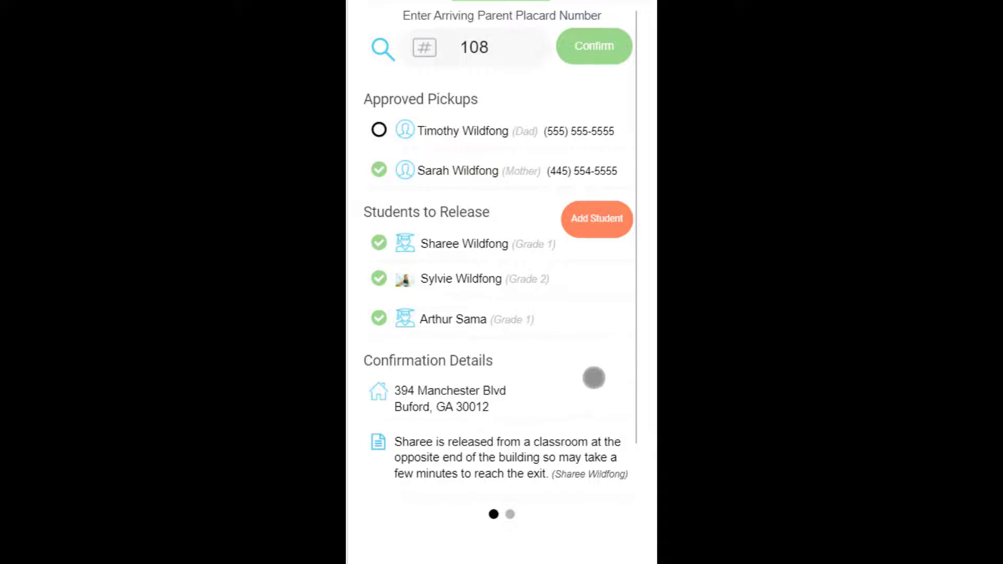
scroll(593, 376, "down", 3)
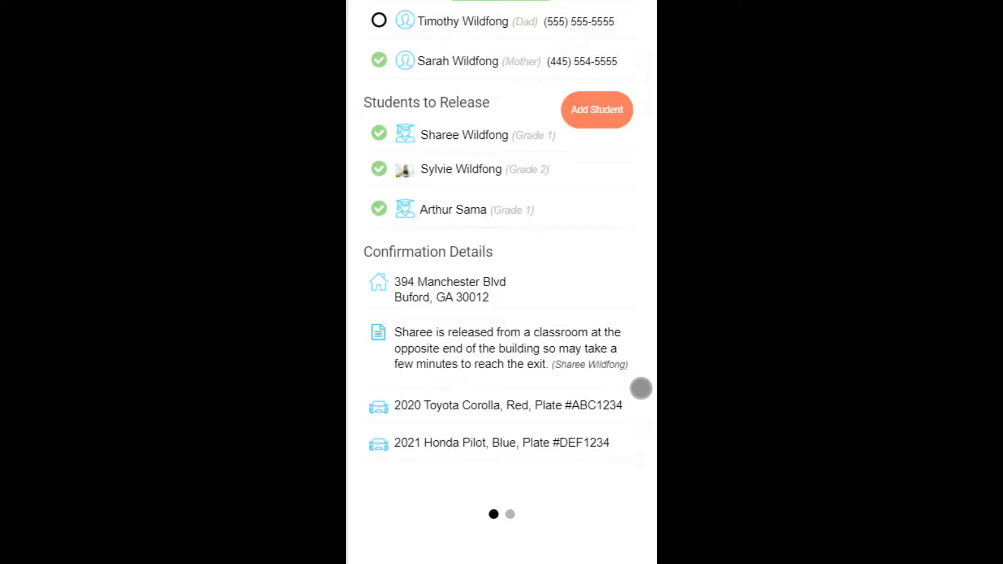
scroll(641, 388, "up", 2)
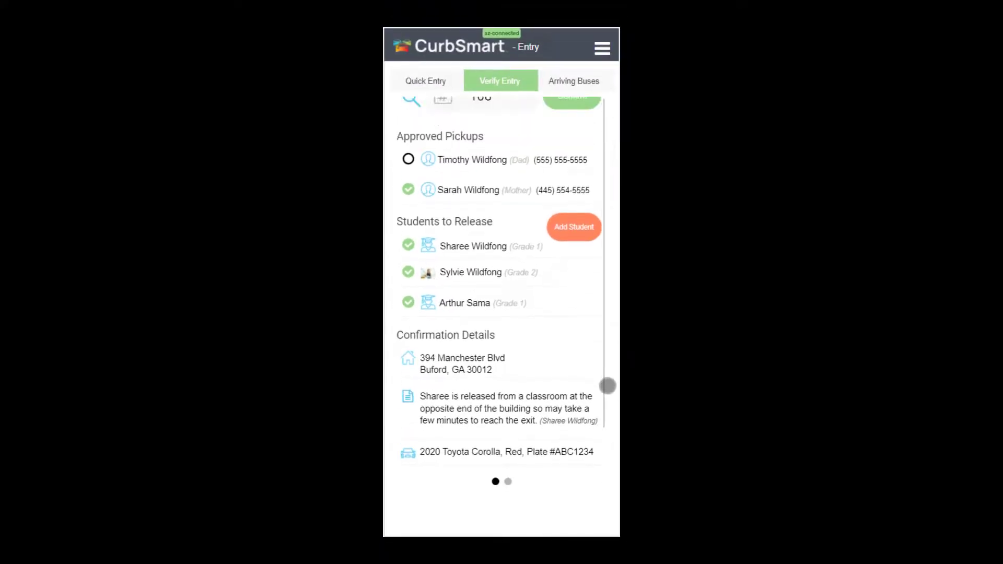
scroll(593, 326, "up", 2)
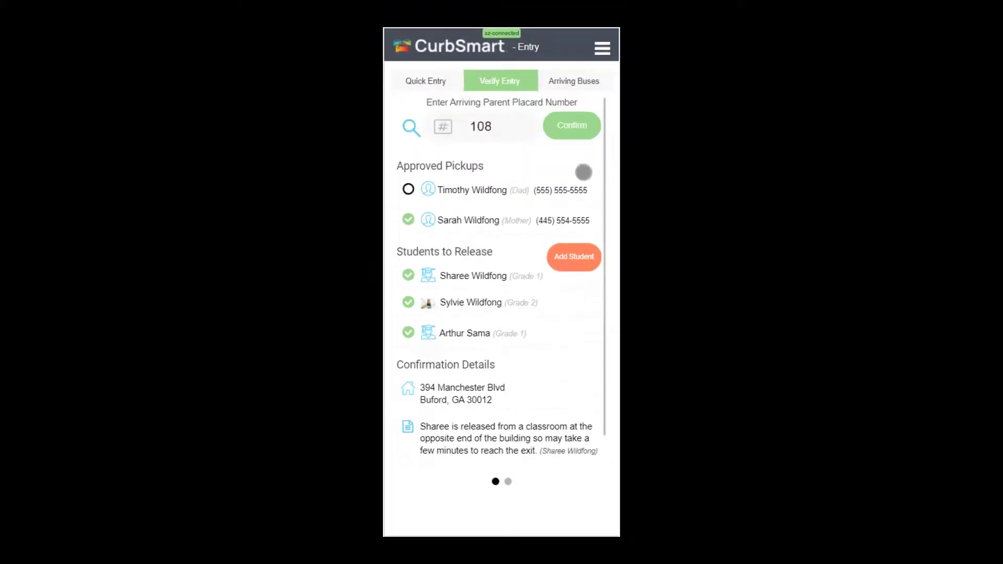
Confirm placard 108's release and view the five-student waiting line in Quick Entry
left_click(570, 127)
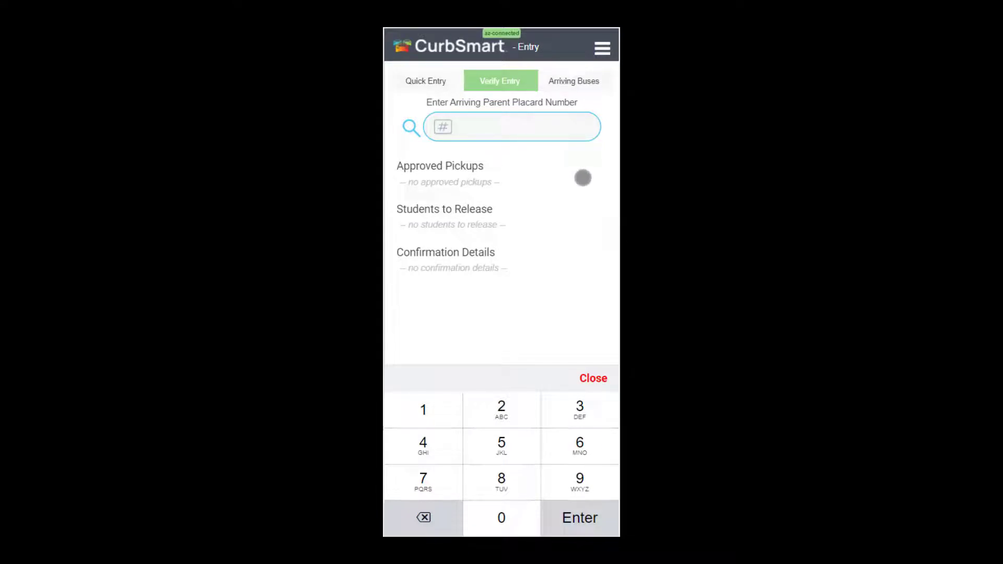
left_click_drag(430, 221, 510, 226)
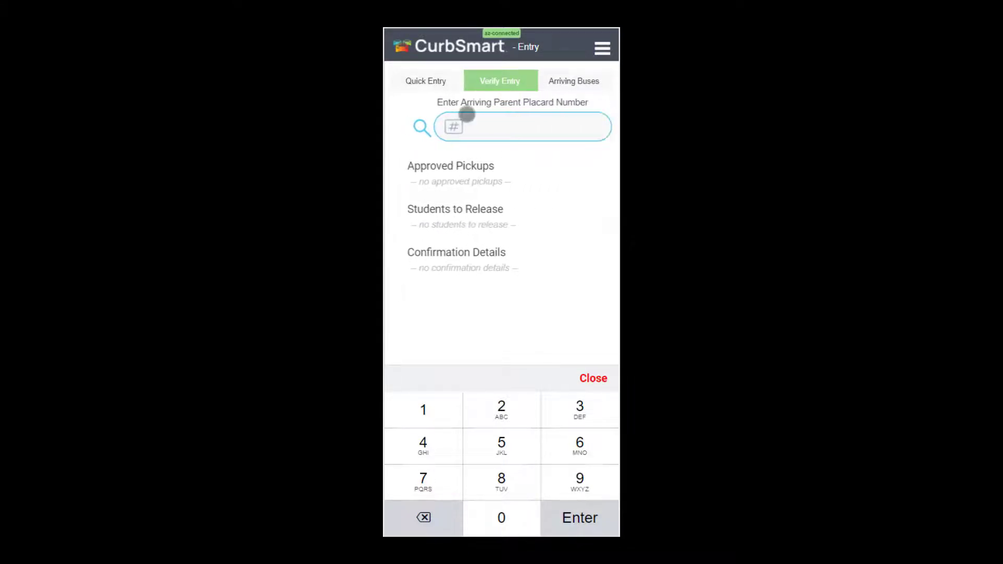
left_click(437, 80)
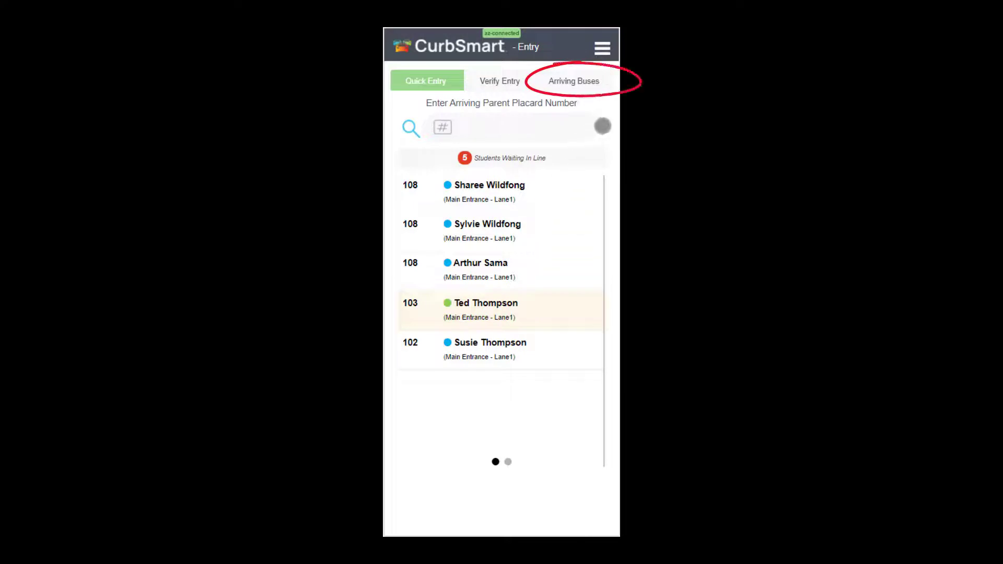
Enter bus number 101 under Arriving Buses and confirm its arrival
left_click(585, 81)
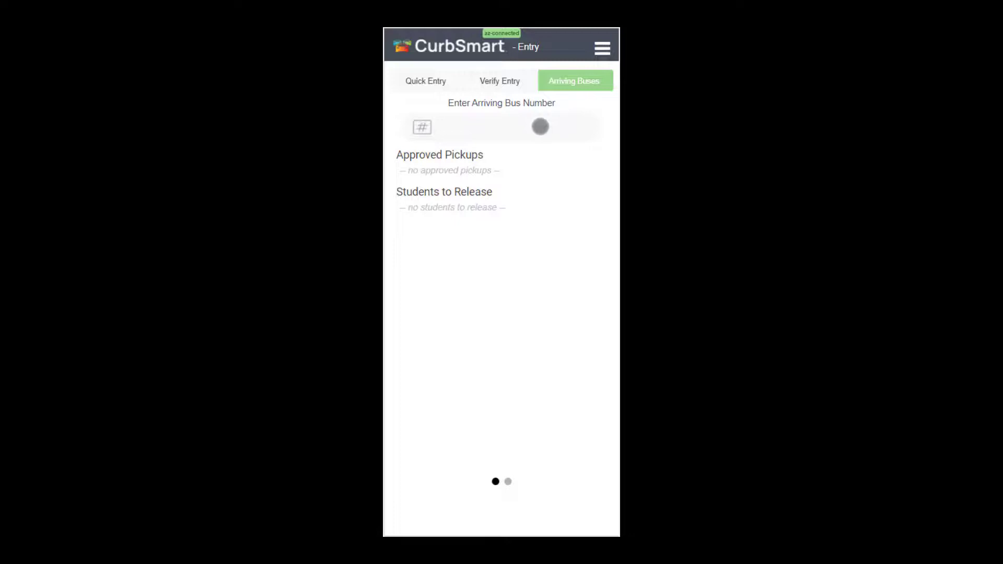
left_click(514, 129)
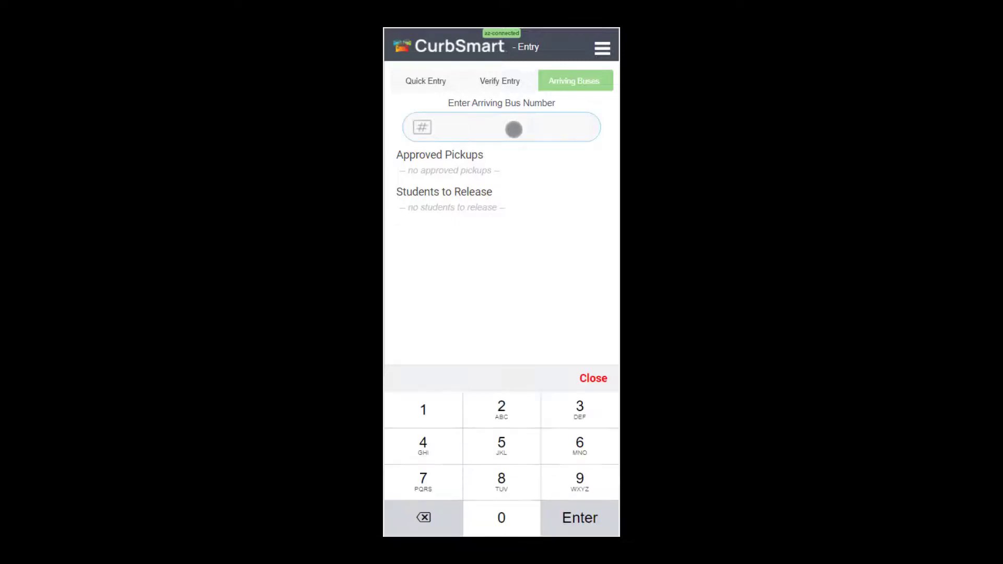
left_click(436, 419)
left_click(486, 504)
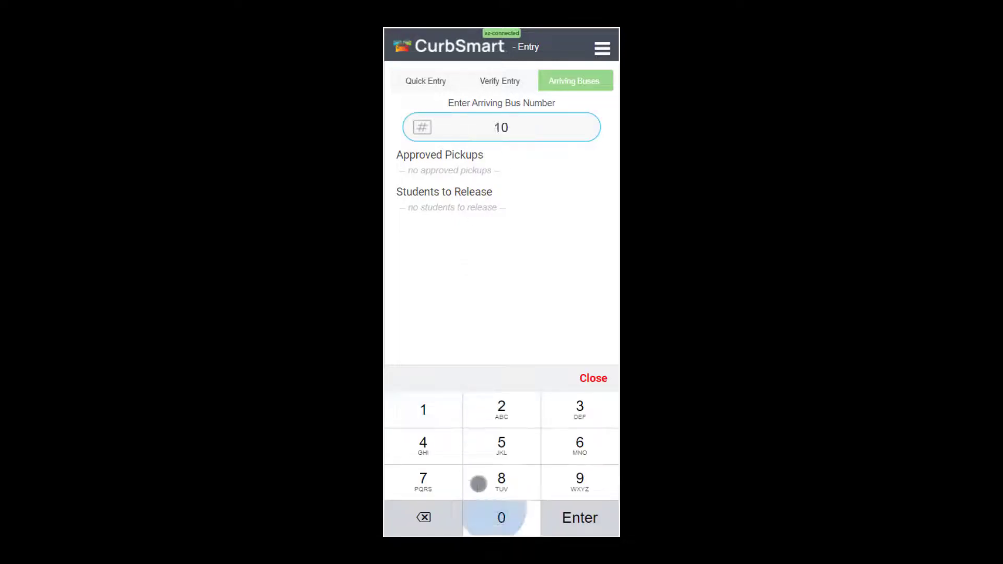
left_click(432, 414)
left_click(586, 518)
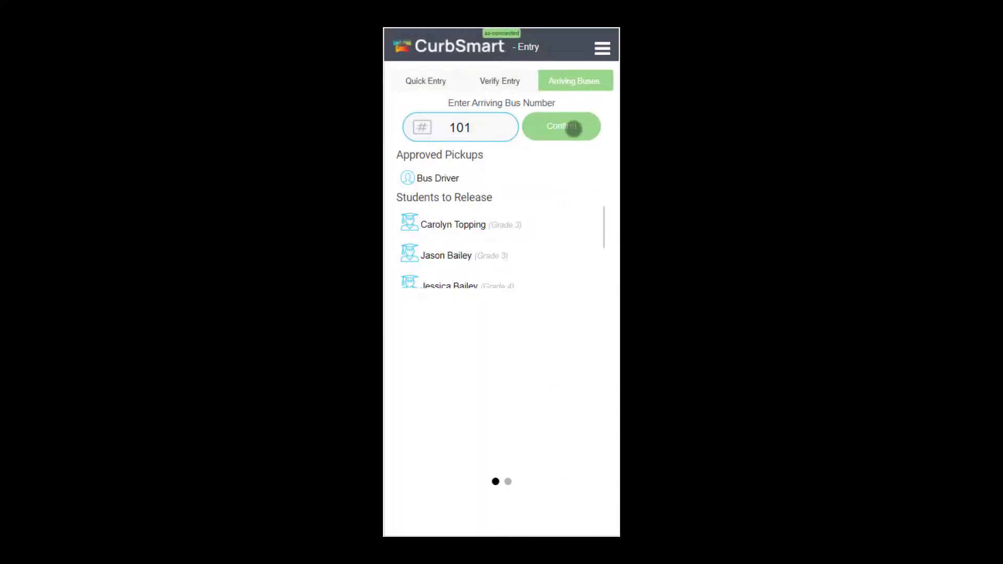
left_click(573, 128)
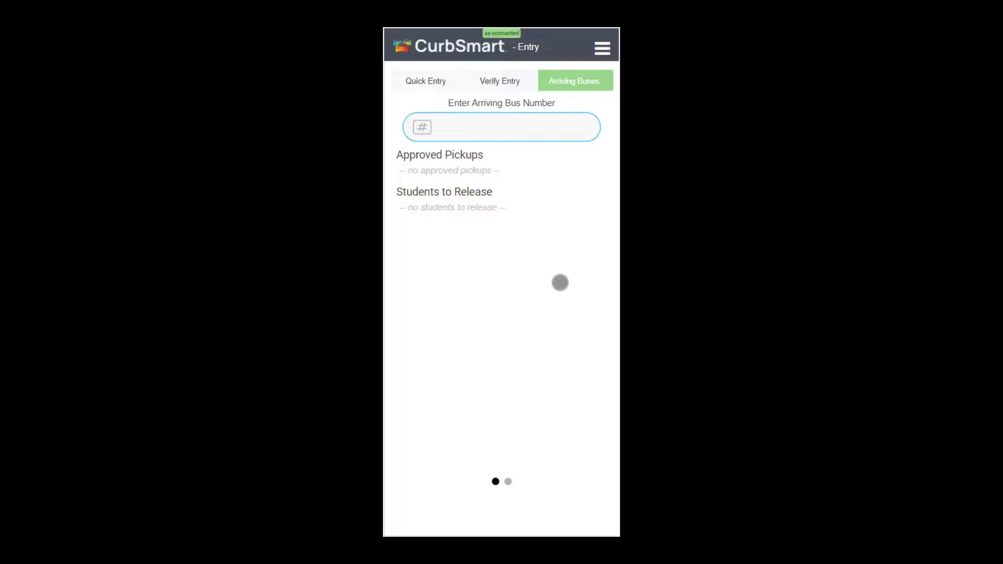
Review the arrived buses panel and return to the empty Verify Entry form
left_click_drag(559, 283, 459, 282)
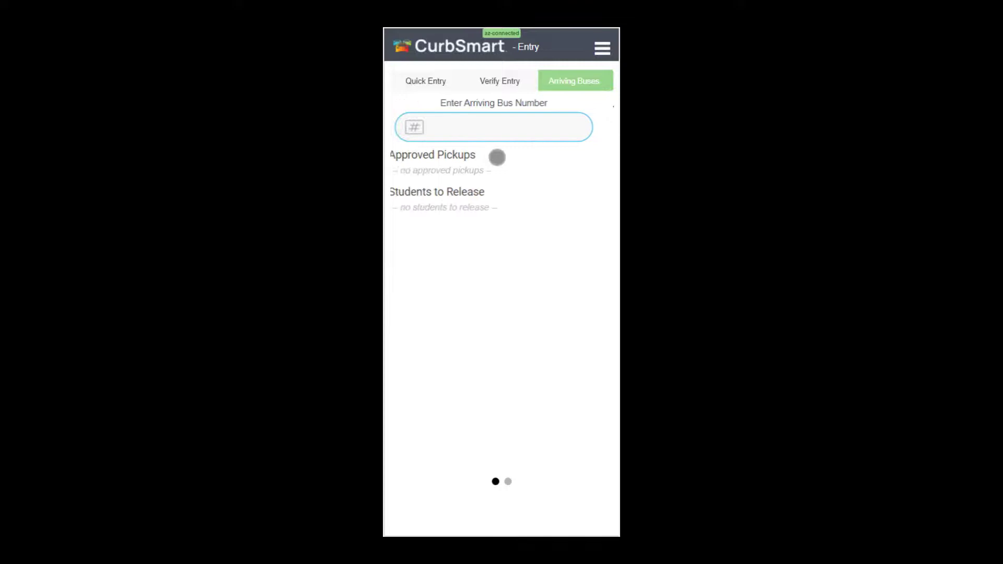
left_click(507, 80)
left_click_drag(524, 288, 505, 337)
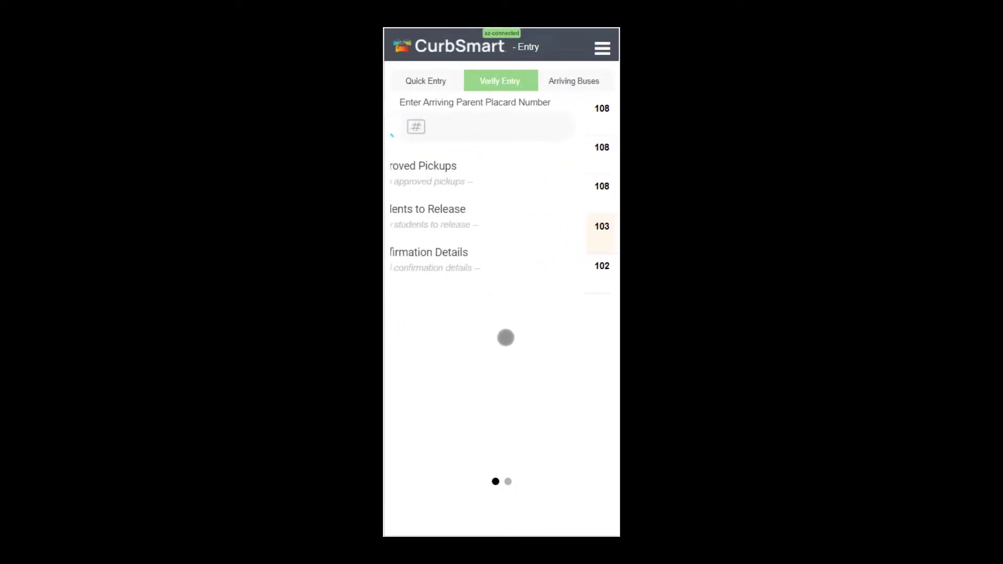
Search Quick Entry by the name 'white' and add the matching placard 309 student to the line
left_click(439, 80)
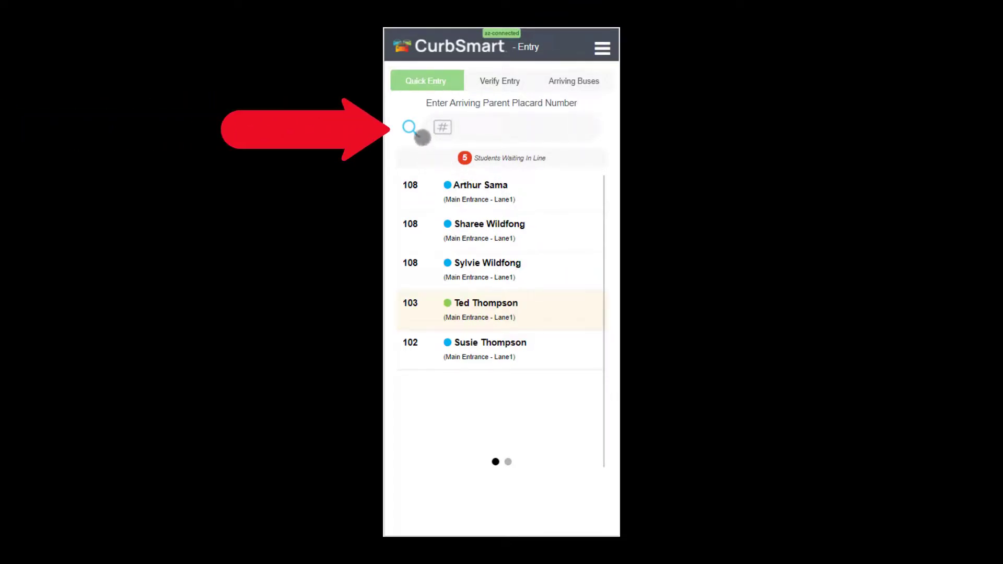
left_click(411, 128)
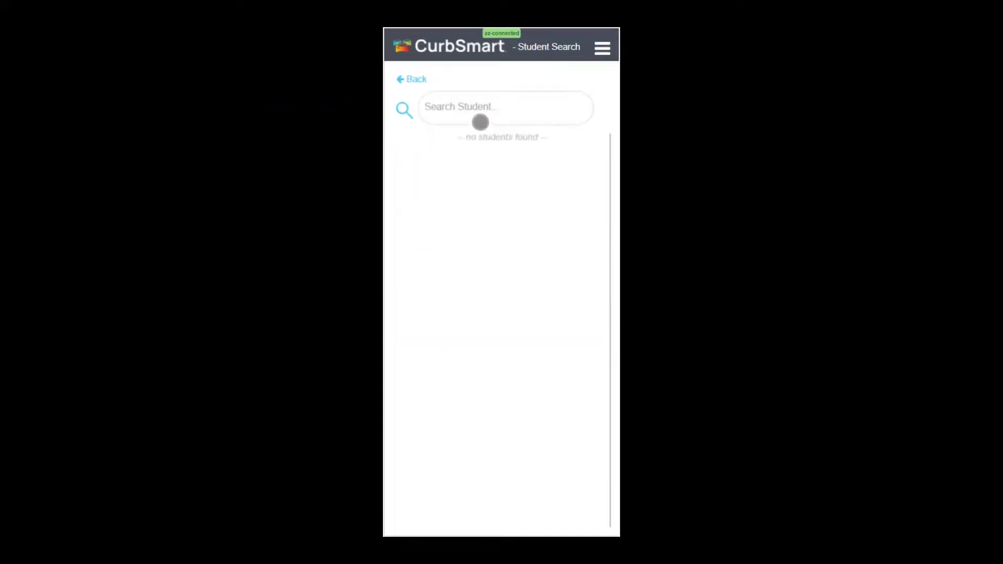
type("white")
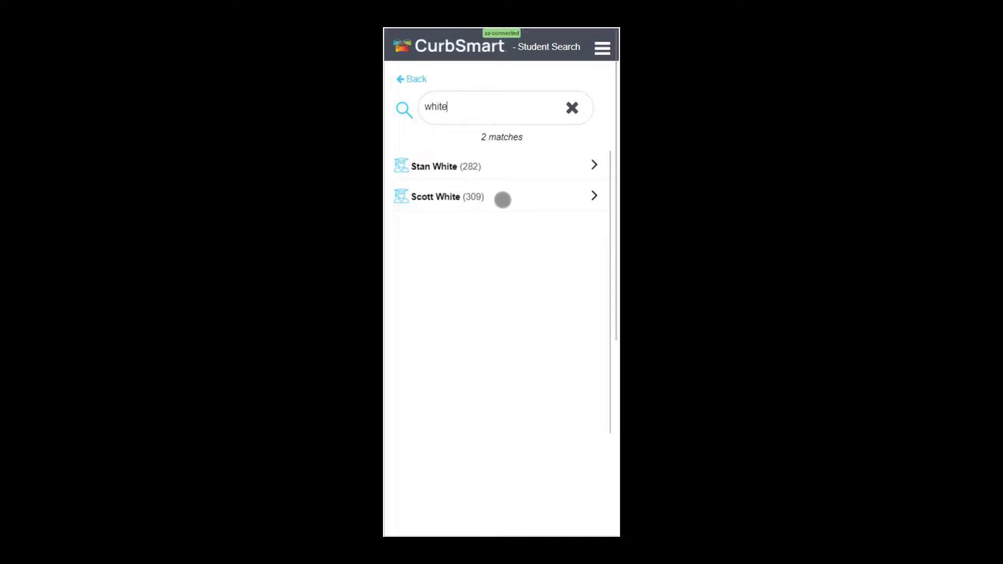
left_click(502, 200)
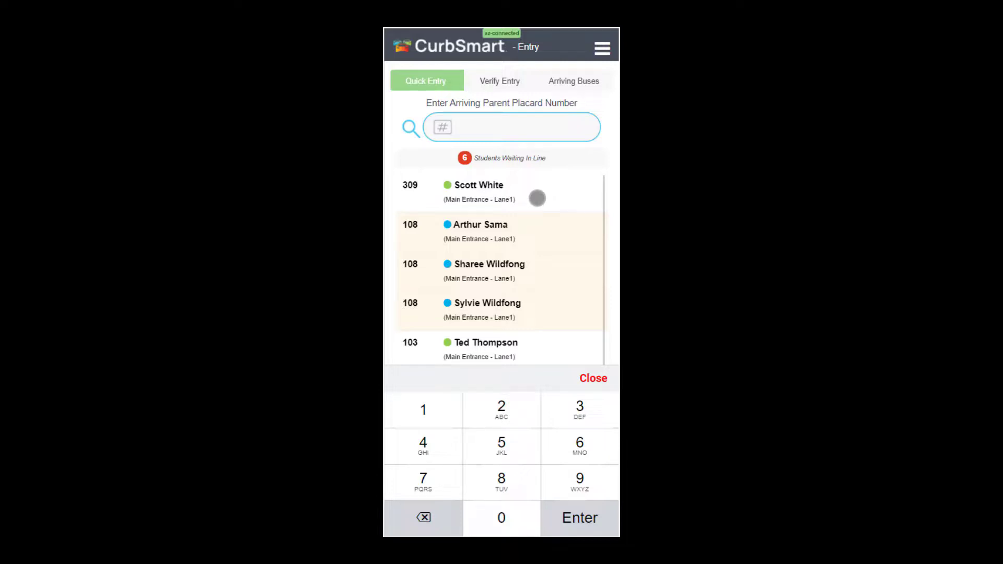
Undo the newly added student's entry, returning the line to five
left_click_drag(546, 195, 514, 199)
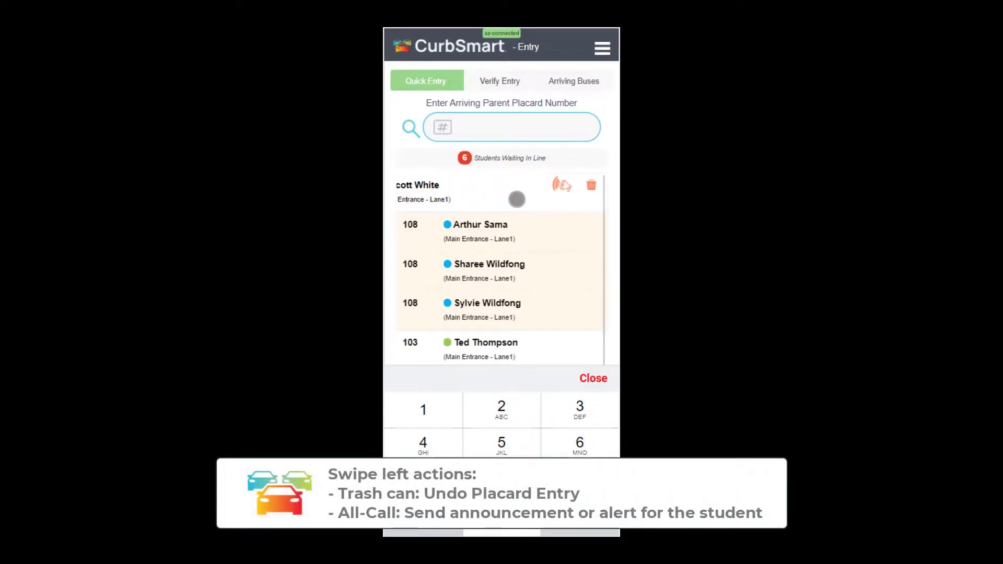
left_click(592, 185)
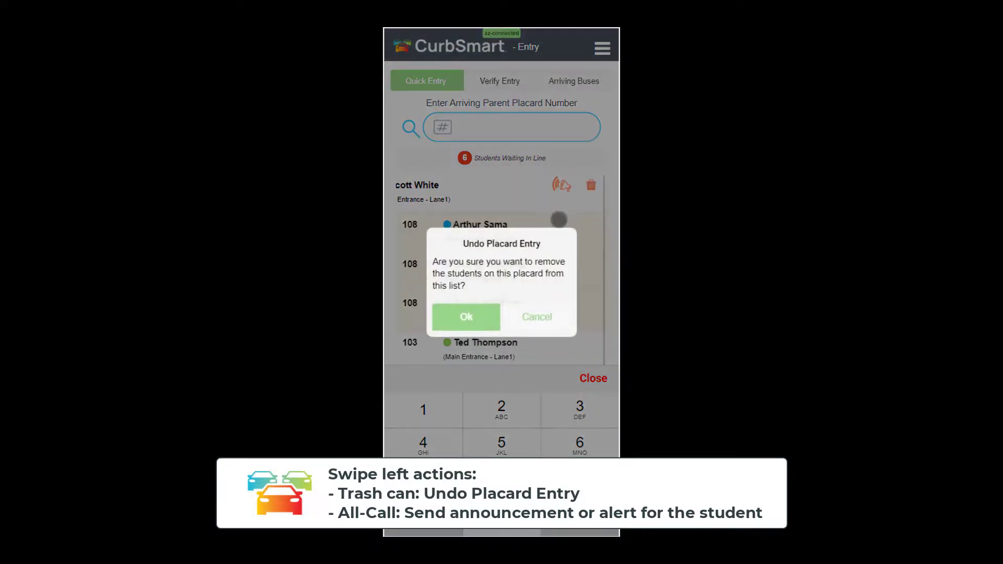
left_click(478, 318)
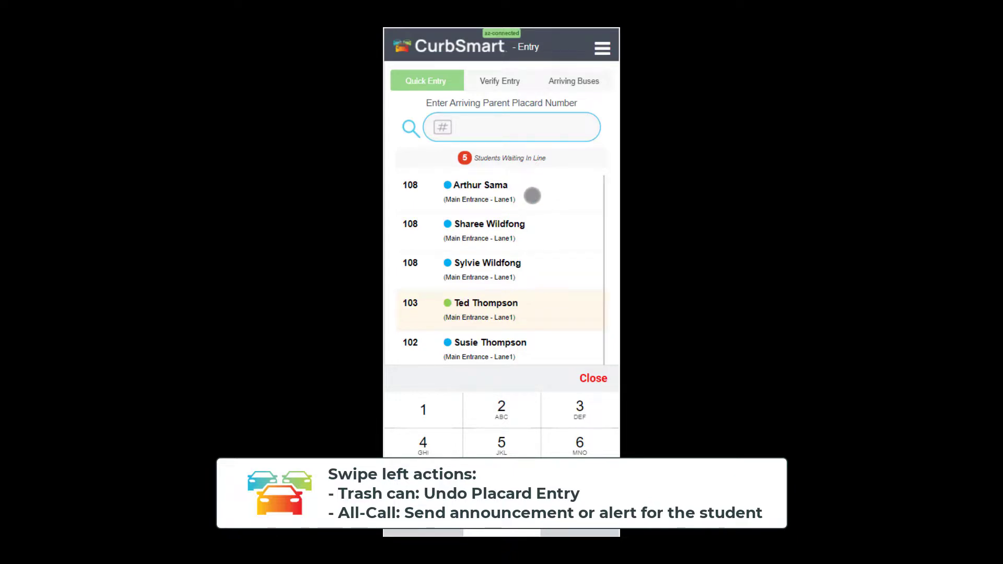
Send an All-Call for the first student with the note 'Send to front office'
left_click_drag(532, 195, 464, 196)
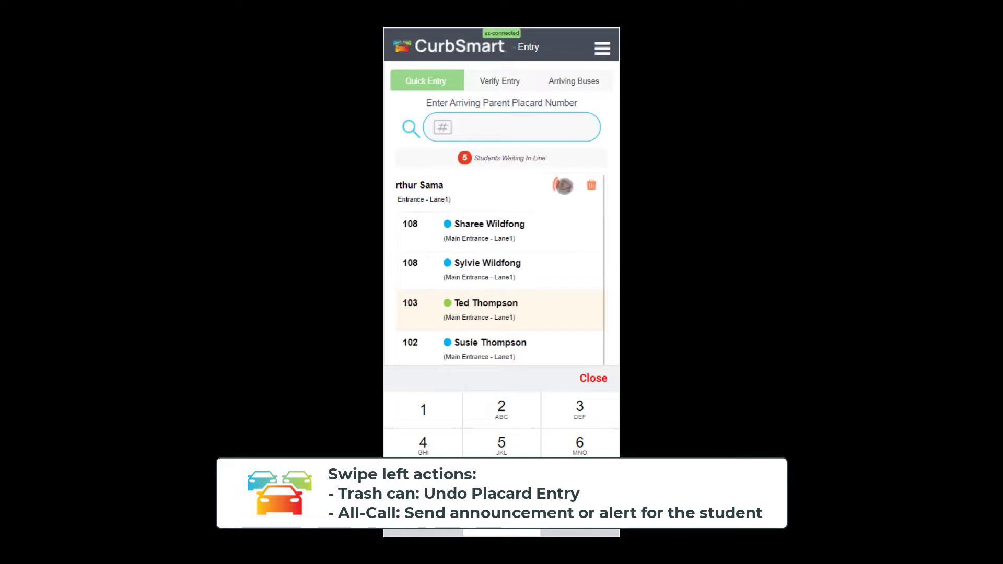
left_click(565, 189)
left_click(491, 364)
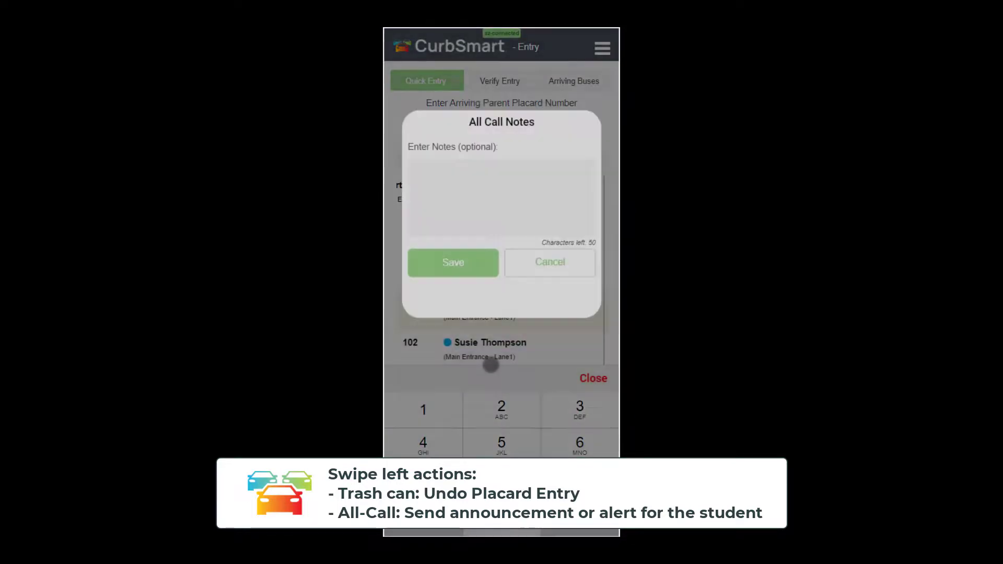
left_click(482, 168)
type("Sent")
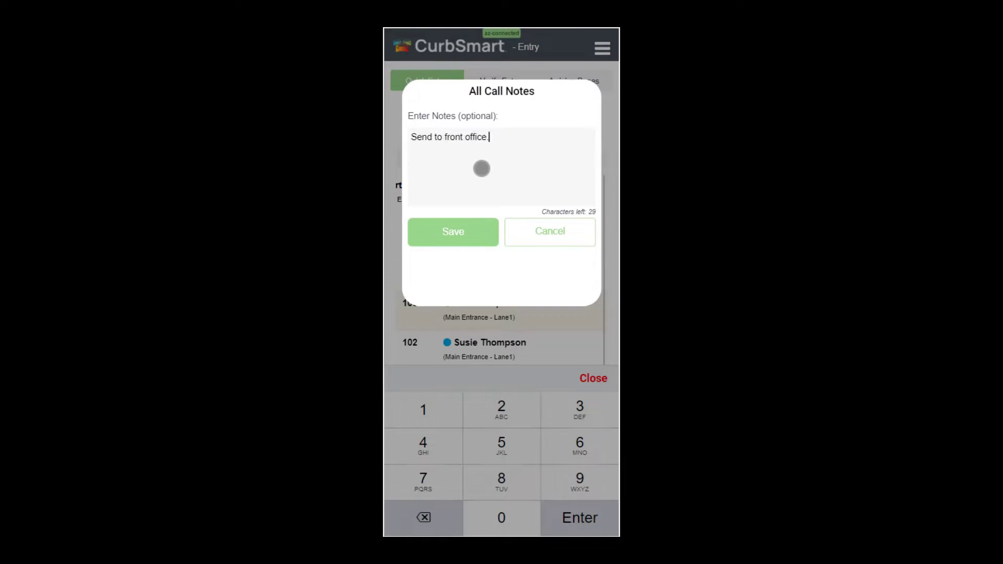
left_click(466, 234)
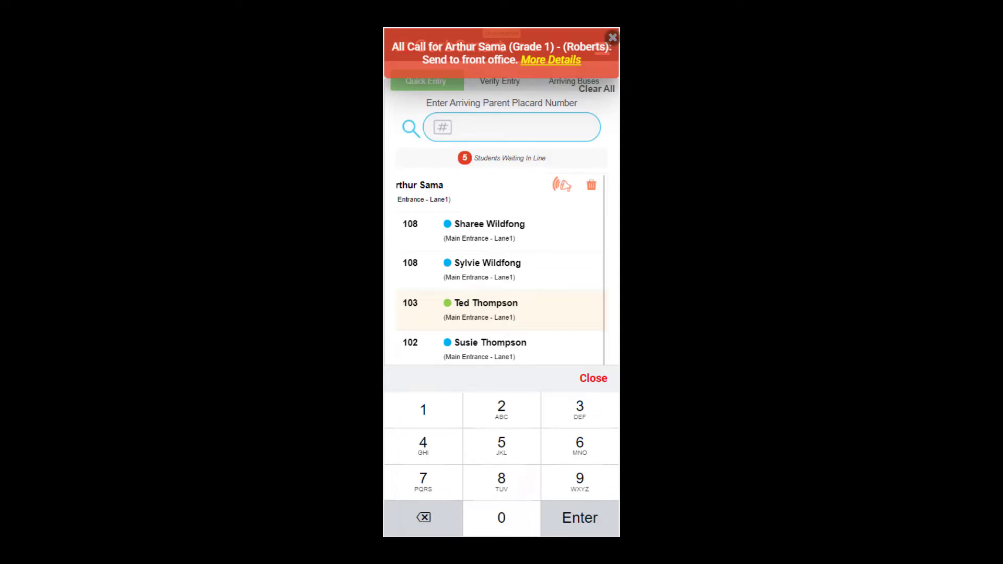
left_click(612, 37)
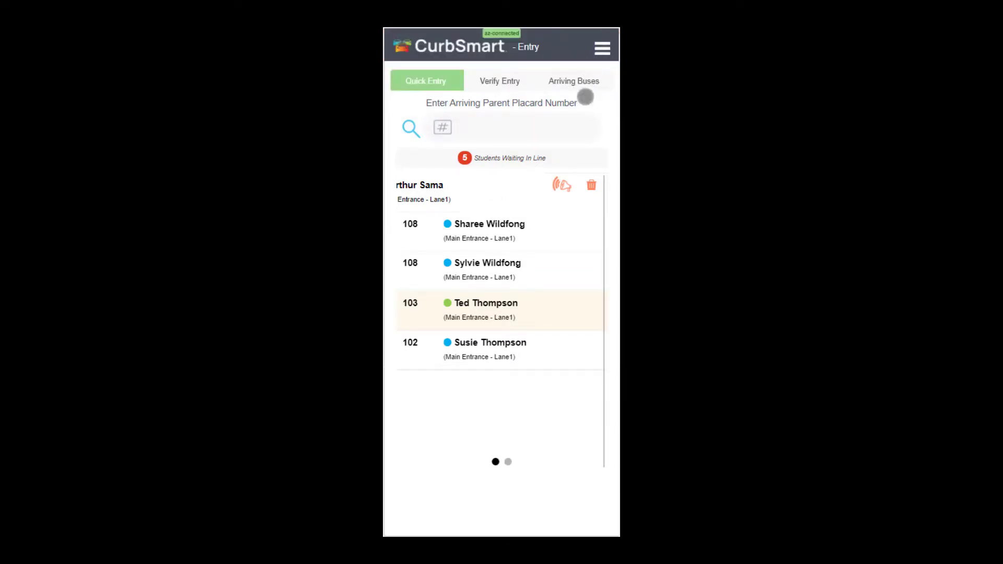
Send a custom All-Call reading 'Send all walkers to exit.' and dismiss its banner
left_click(604, 48)
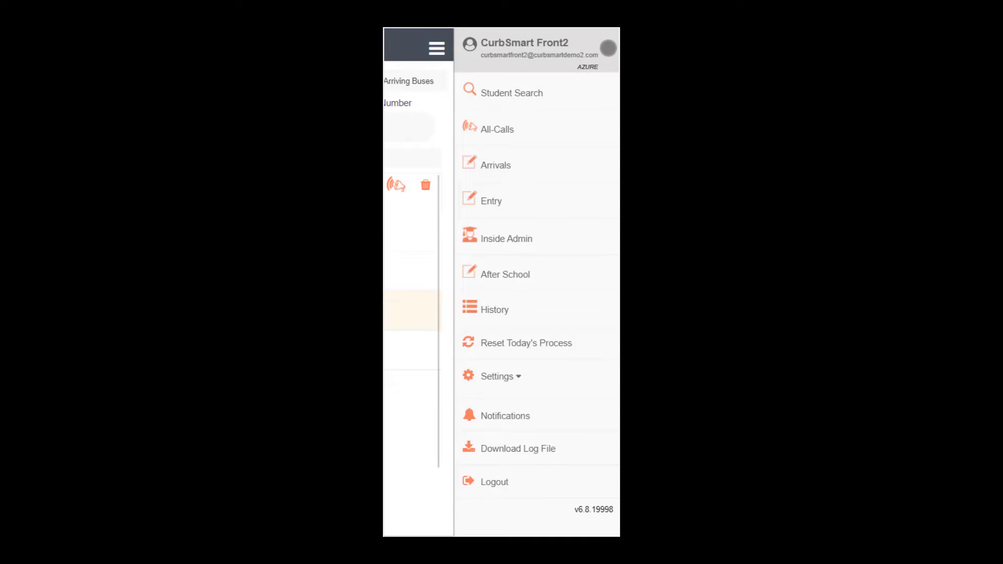
left_click(512, 124)
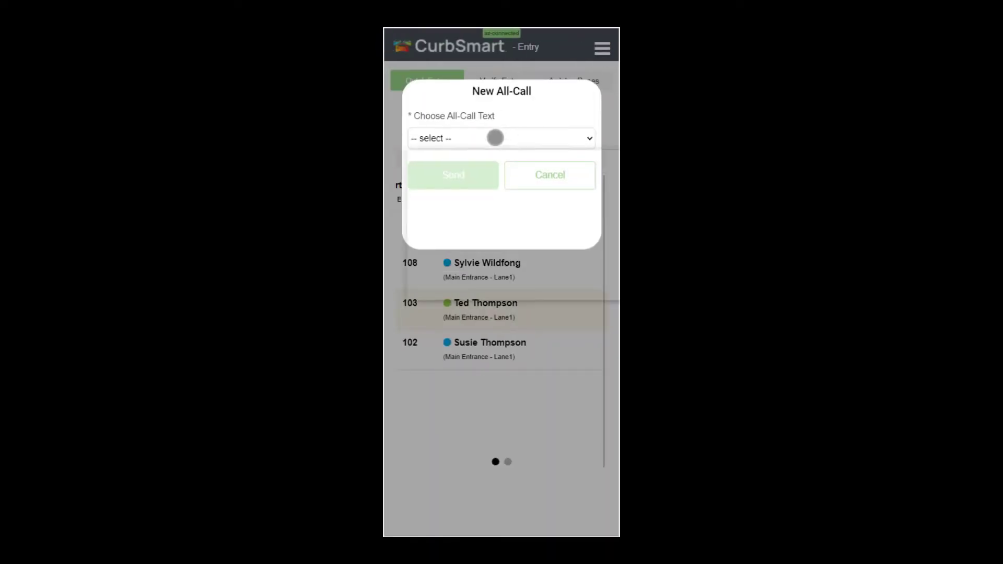
left_click(495, 138)
left_click(438, 286)
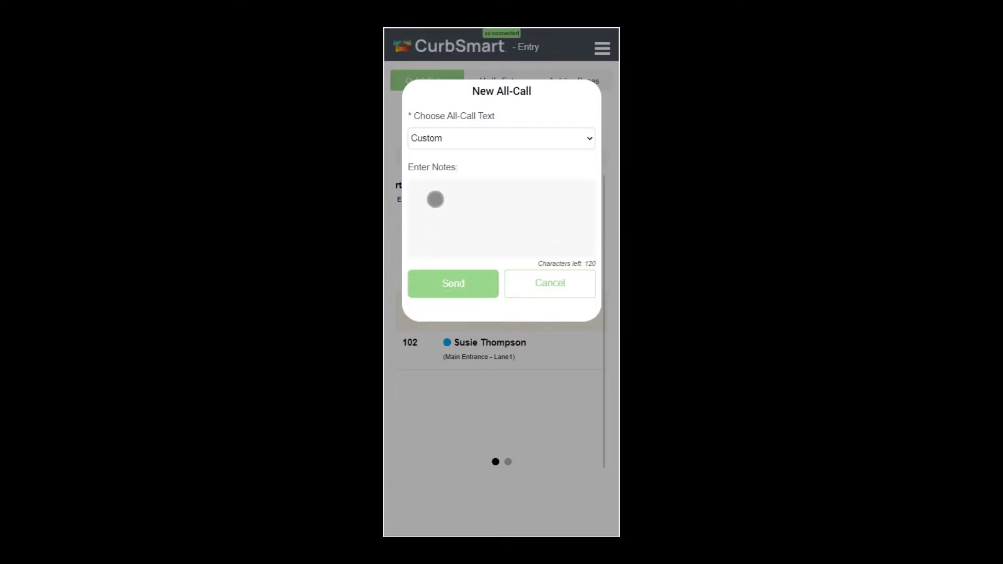
left_click(435, 199)
type("Send all walkers to exit.")
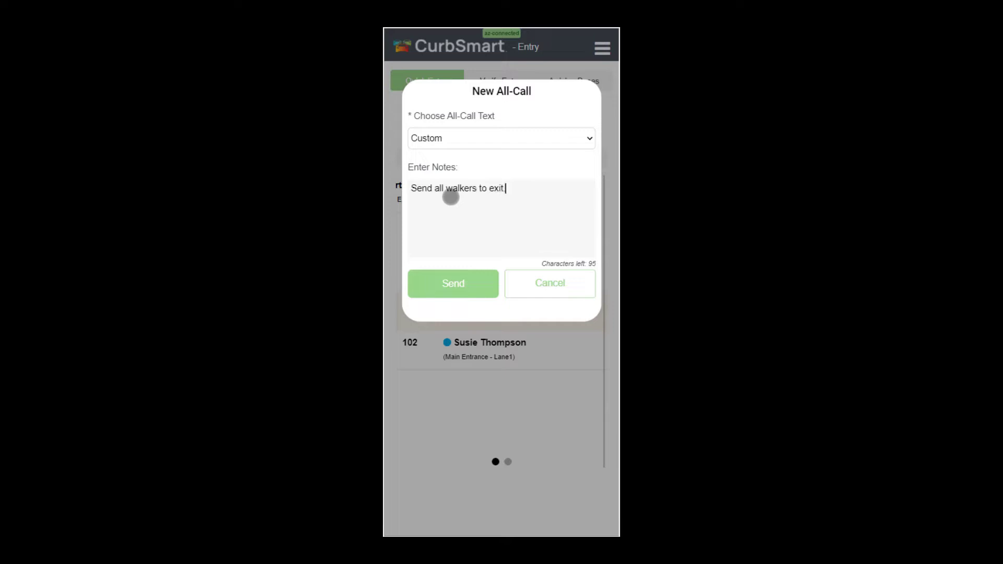
left_click(462, 289)
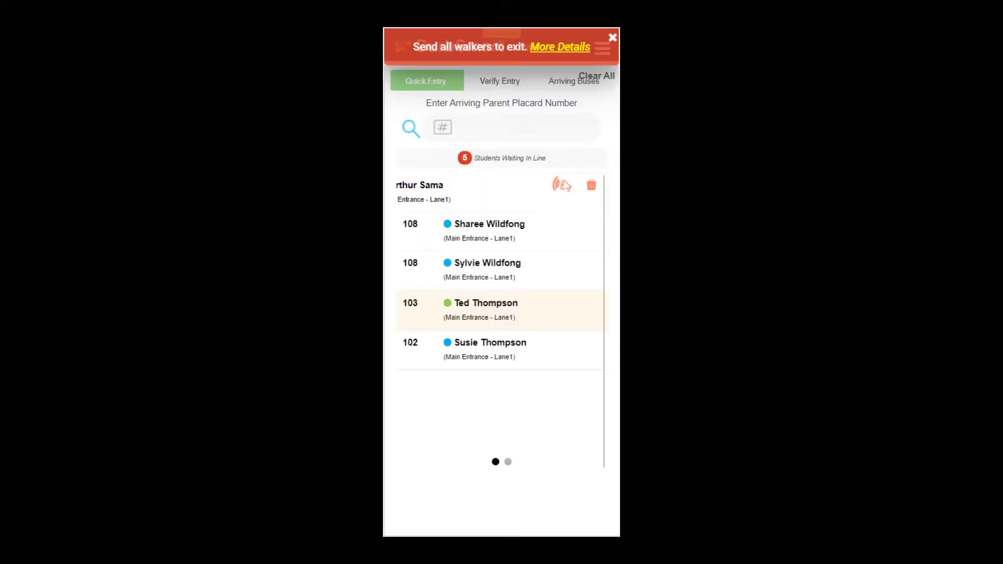
left_click(612, 38)
left_click(602, 48)
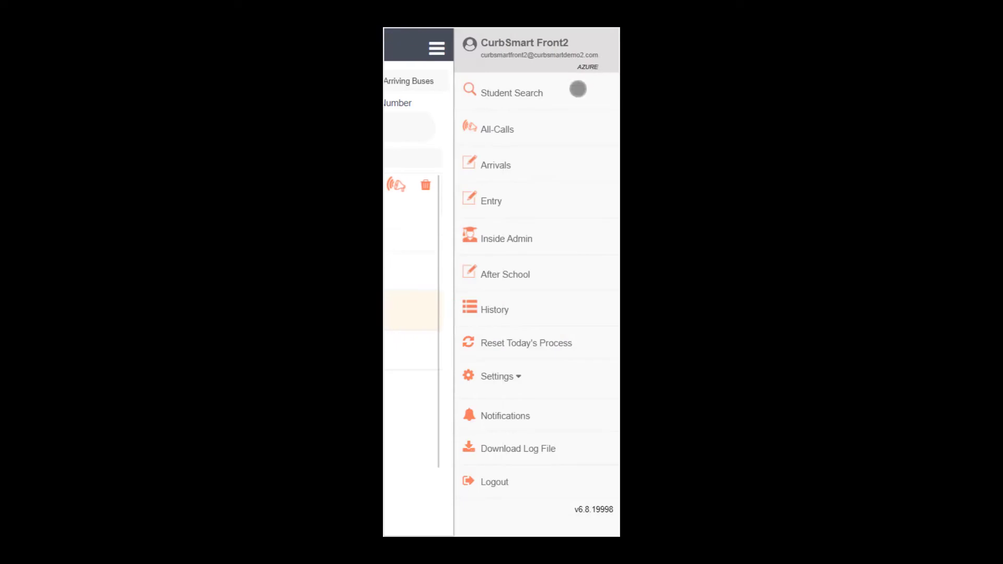
Search Student Search by surname and expand the details of the first placard 108 match
left_click(553, 93)
left_click(495, 147)
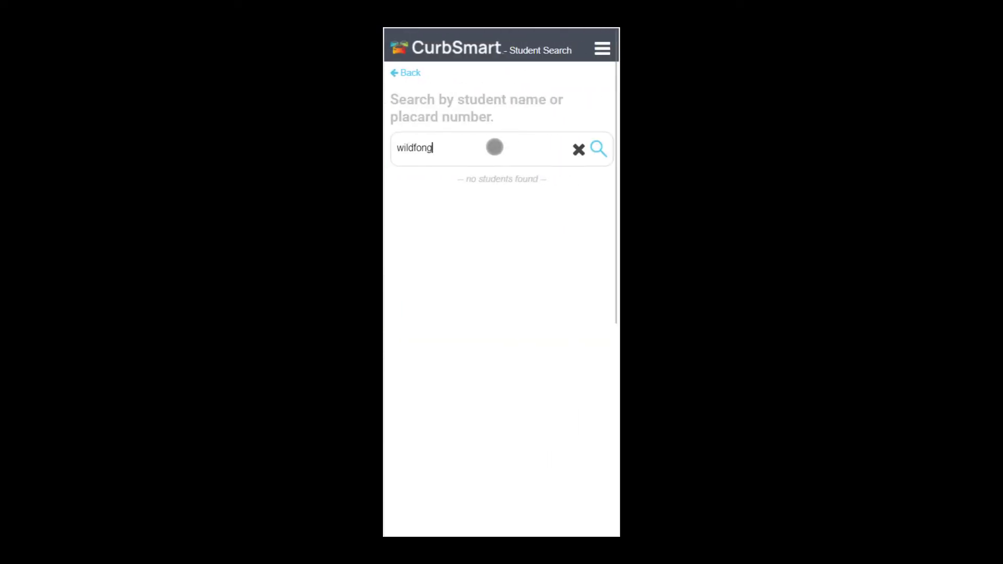
left_click(576, 209)
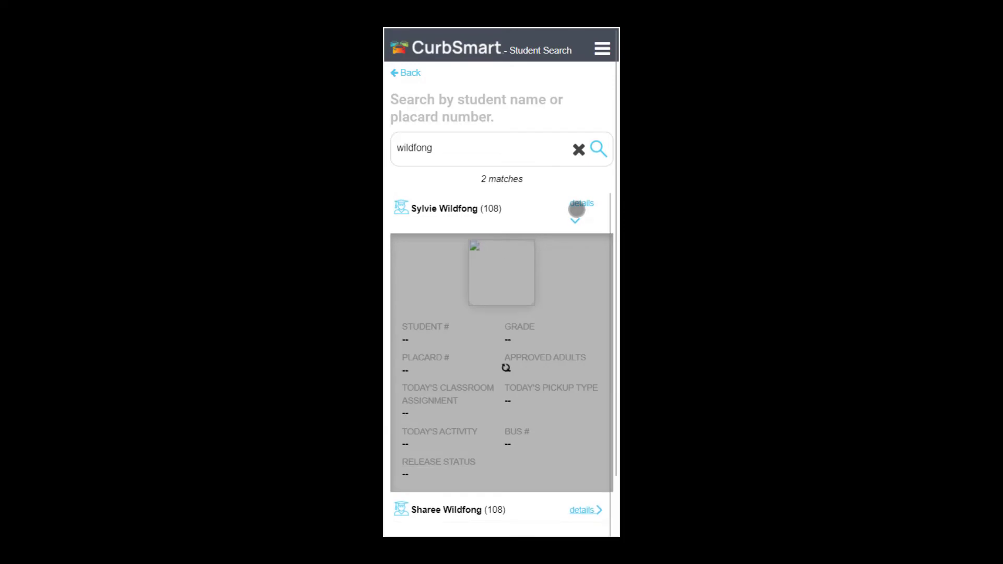